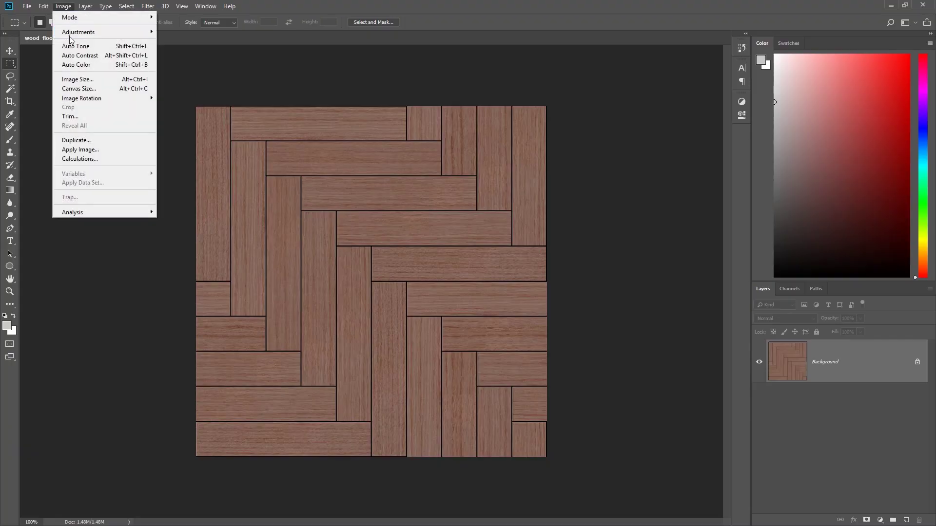
# - Desaturate the herringbone wood flooring image and apply Levels with input values 9, 2.48 and 107
pyautogui.moveTo(78, 32)
pyautogui.click(205, 222)
pyautogui.click(63, 6)
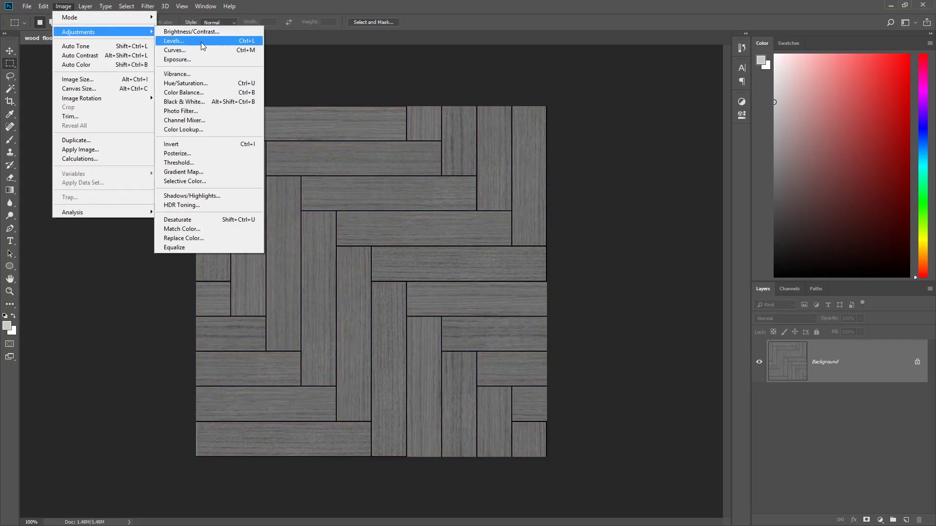
pyautogui.click(170, 41)
pyautogui.moveTo(448, 265); pyautogui.dragTo(332, 266)
pyautogui.moveTo(354, 266); pyautogui.dragTo(339, 265)
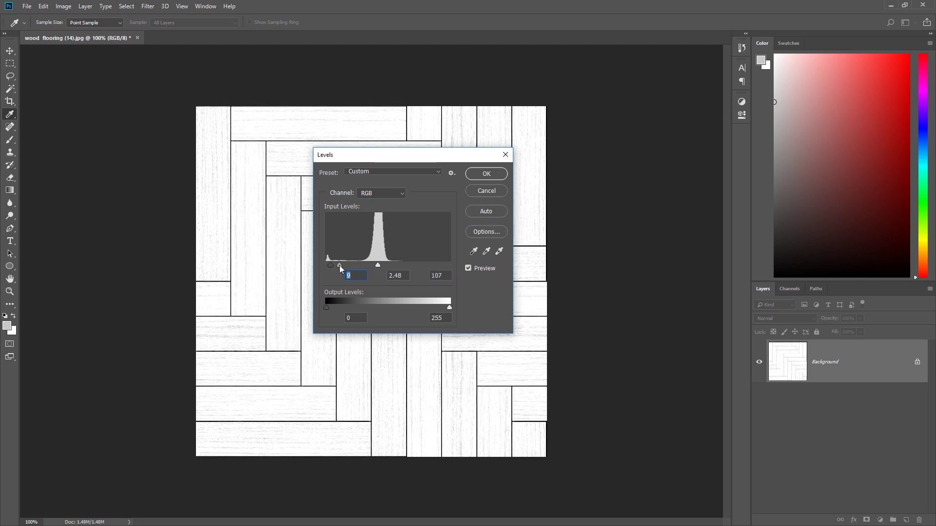
pyautogui.click(486, 174)
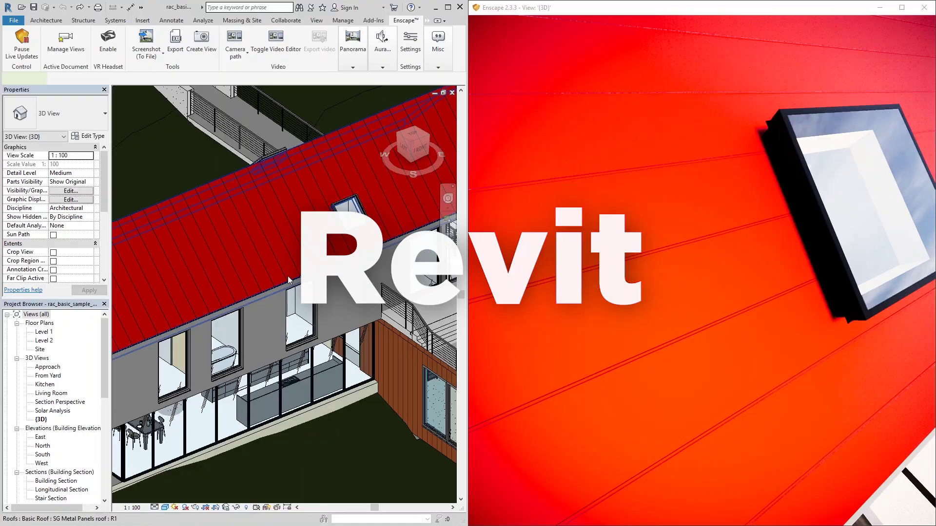
# - Switch to Revit and open the roofing layer's material from the assembly of the SG Metal Panels roof
pyautogui.click(289, 280)
pyautogui.click(88, 136)
pyautogui.click(393, 283)
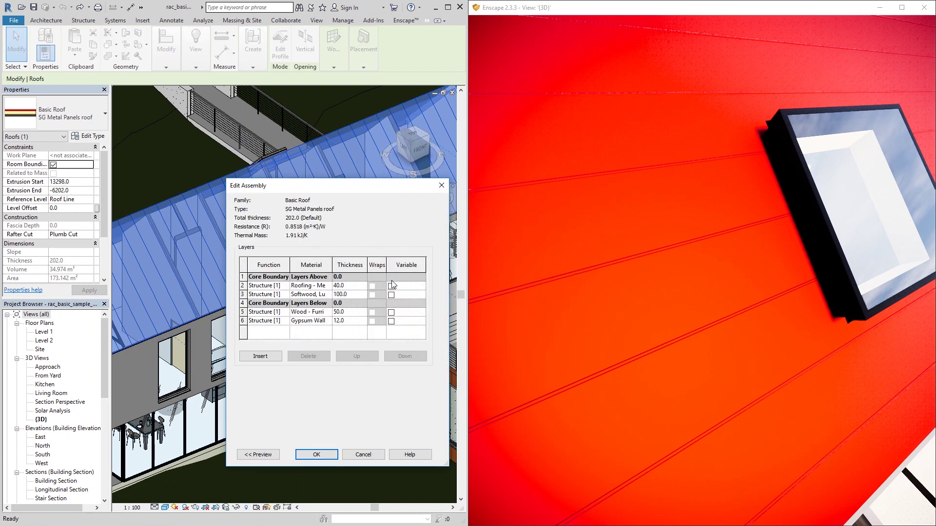
pyautogui.click(330, 286)
pyautogui.click(330, 286)
pyautogui.click(352, 122)
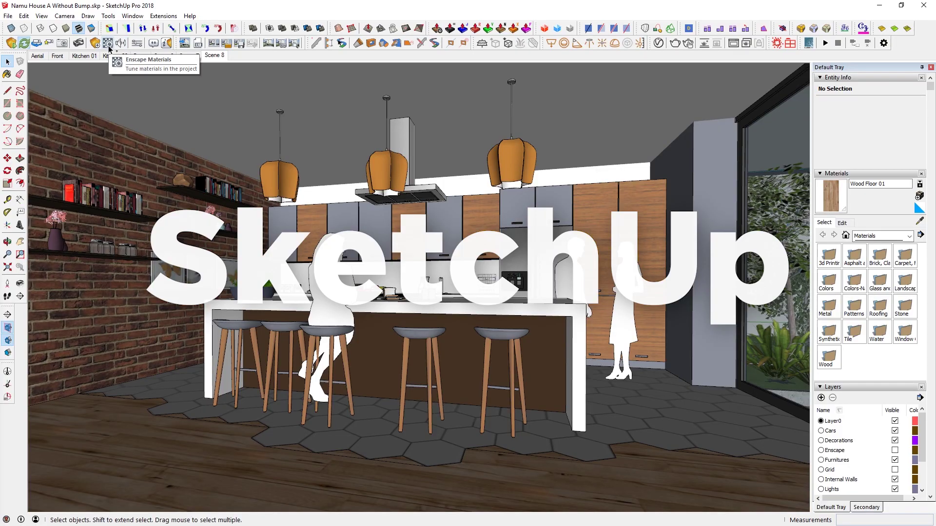
# - Switch to SketchUp, open Enscape Materials for Wood Floor 01 and arrange the model window beside the Enscape render
pyautogui.click(108, 45)
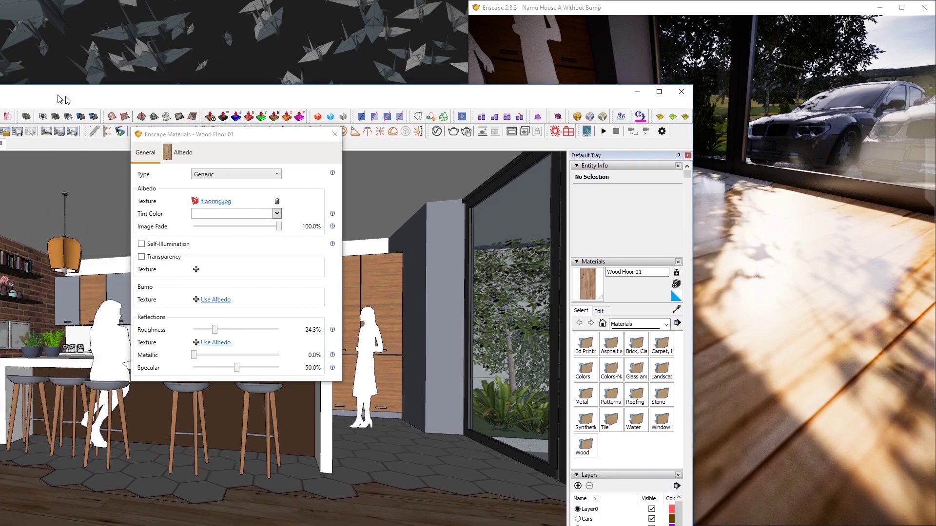
pyautogui.moveTo(63, 96); pyautogui.dragTo(4, 83)
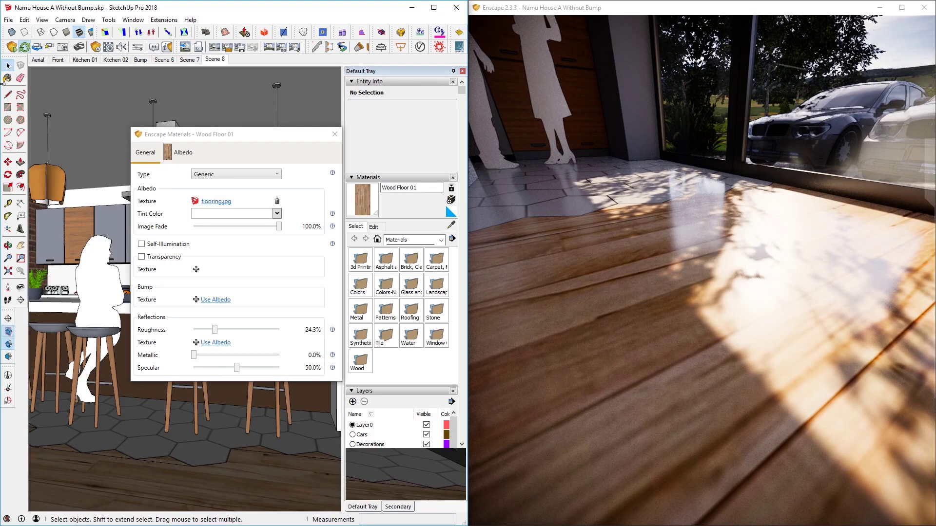
pyautogui.moveTo(680, 301); pyautogui.dragTo(681, 299, button='right')
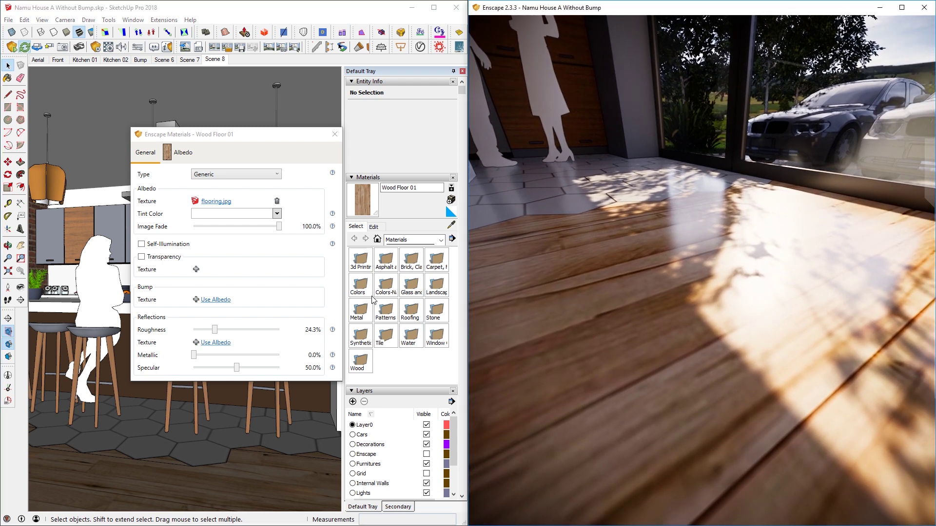
# - Use the albedo image flooring.jpg as the bump texture of the Wood Floor 01 material
pyautogui.click(214, 300)
pyautogui.moveTo(625, 291); pyautogui.dragTo(568, 275, button='right')
pyautogui.click(276, 299)
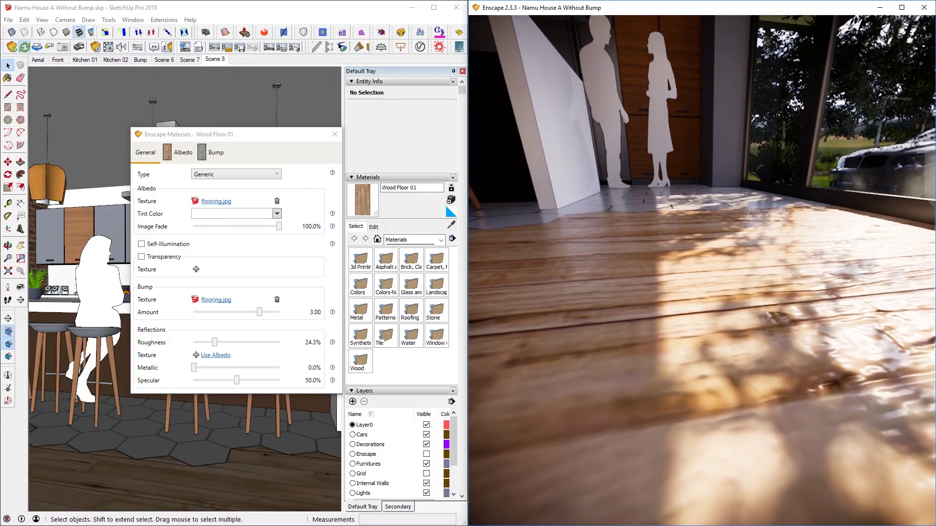
# - Test the wood floor's bump amount at 1.98 and 10.00 and settle on about 1.30
pyautogui.moveTo(259, 312); pyautogui.dragTo(255, 312)
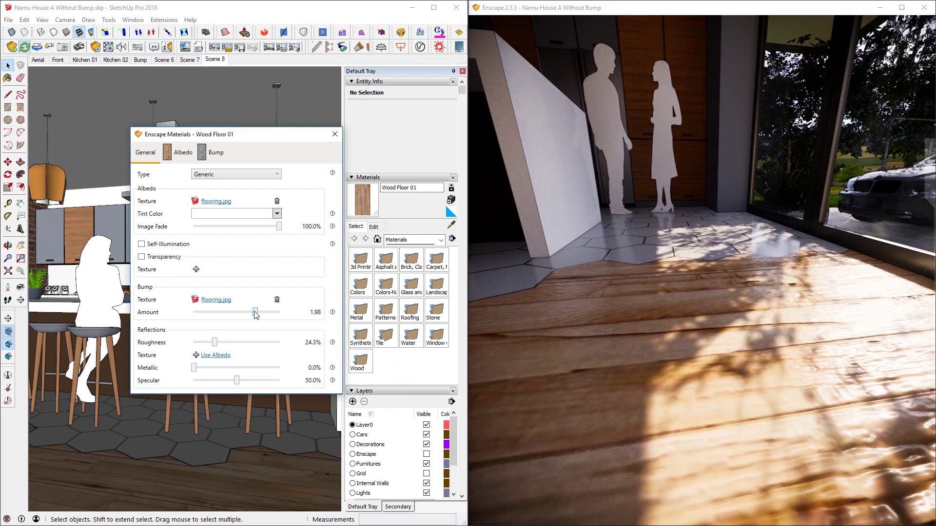
pyautogui.moveTo(249, 311); pyautogui.dragTo(284, 312)
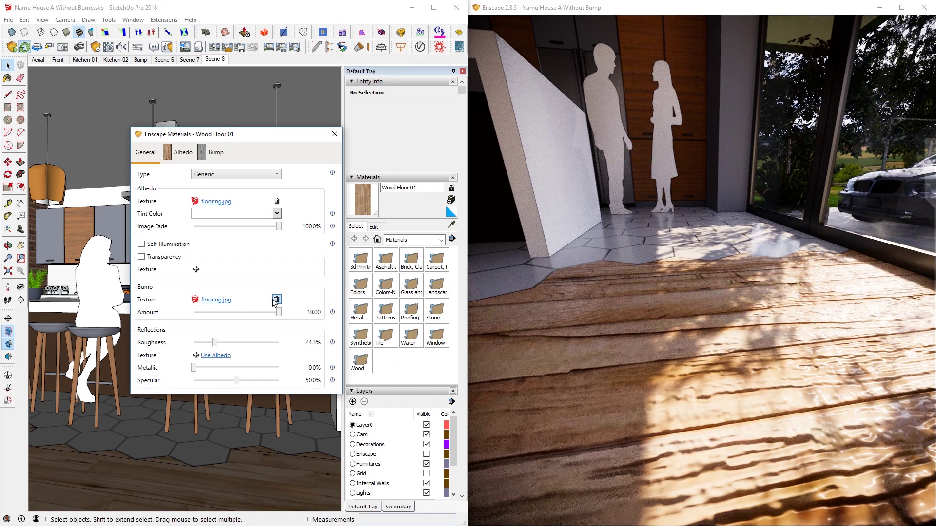
pyautogui.moveTo(279, 313); pyautogui.dragTo(251, 317)
# - Adjust the time of day in the Enscape render so sunlight falls across the wood floor near the kitchen island
pyautogui.moveTo(633, 312); pyautogui.dragTo(610, 322)
pyautogui.moveTo(907, 341); pyautogui.dragTo(780, 330)
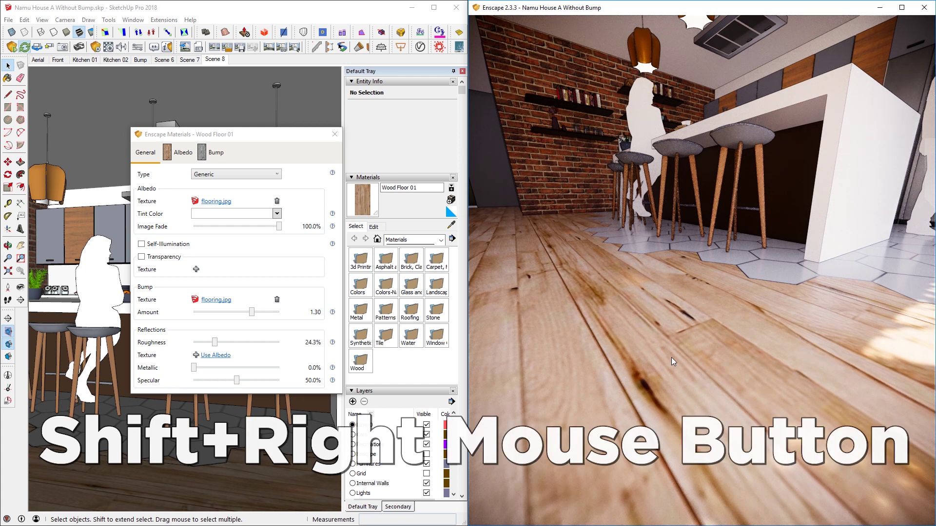
pyautogui.keyDown('shift'); pyautogui.moveTo(800, 346); pyautogui.dragTo(712, 345, button='right'); pyautogui.keyUp('shift')
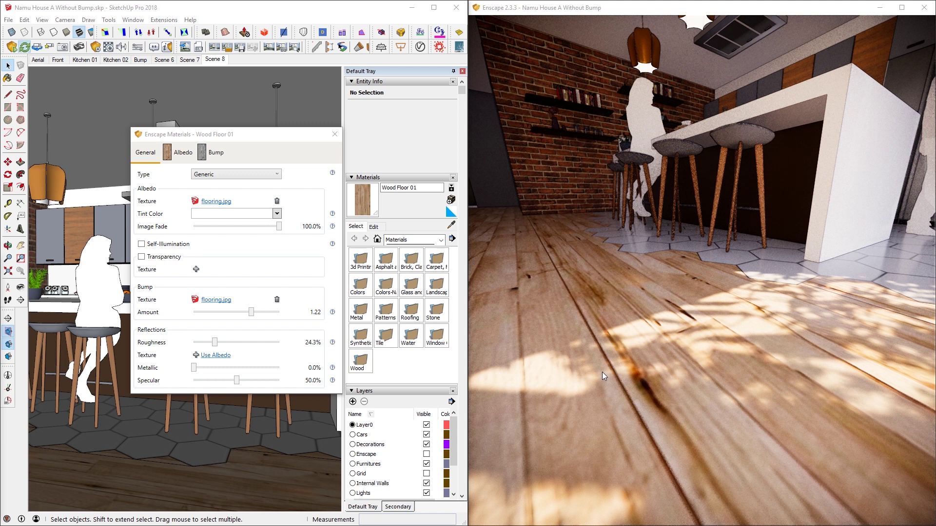
# - Move the material editor clear of the model and sample the brick wall's material to load it for editing
pyautogui.moveTo(257, 441); pyautogui.dragTo(185, 434, button='middle')
pyautogui.moveTo(242, 135)
pyautogui.mouseDown()
pyautogui.moveTo(393, 183)
pyautogui.moveTo(521, 241)
pyautogui.mouseUp()
pyautogui.moveTo(205, 347); pyautogui.dragTo(160, 317, button='middle')
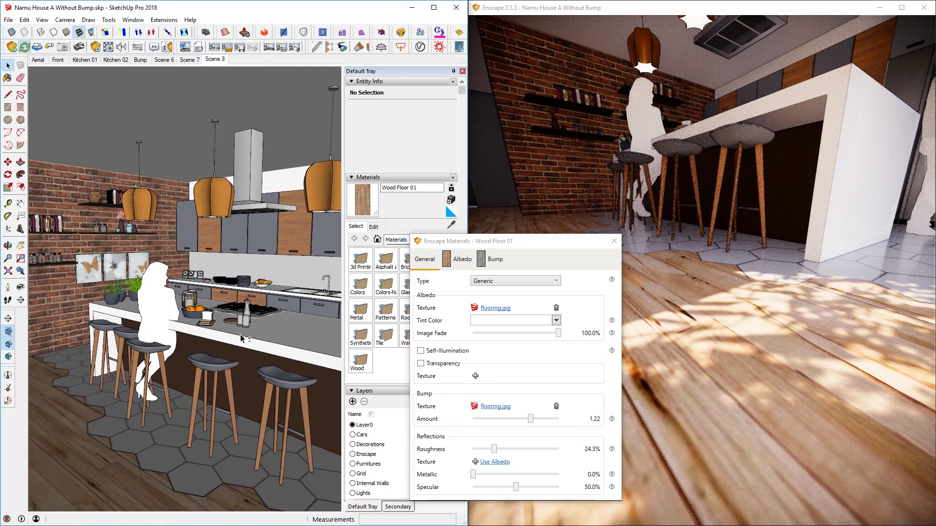
pyautogui.scroll(6, 99, 246)
pyautogui.press('b')
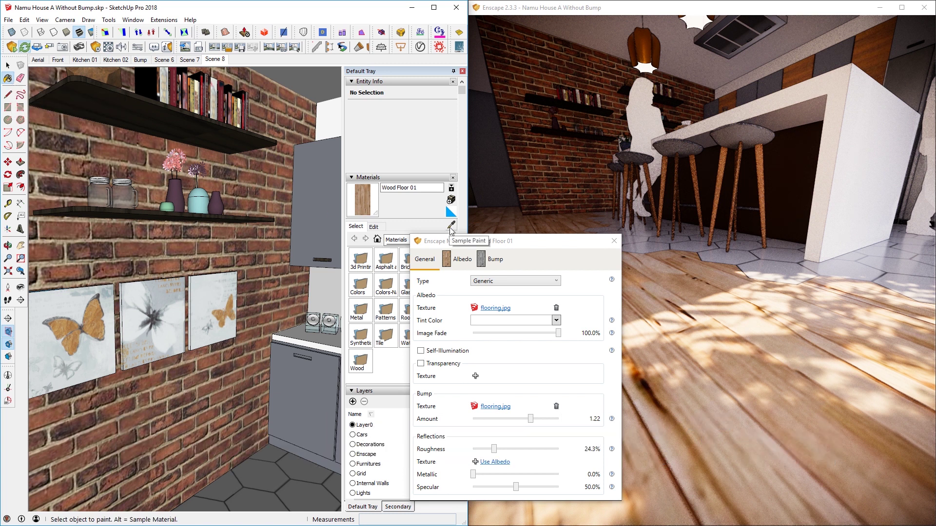
pyautogui.keyDown('alt'); pyautogui.click(164, 244); pyautogui.keyUp('alt')
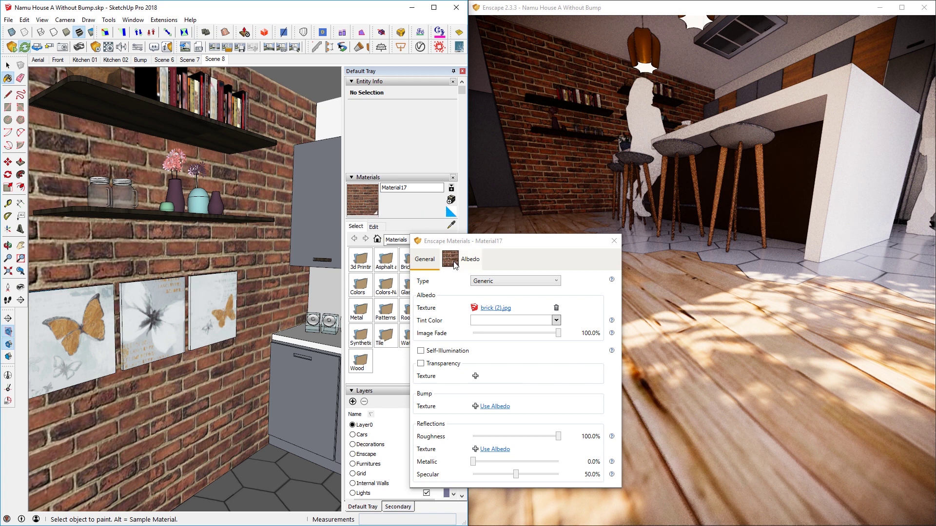
# - Inspect the brick wall up close in the render and use its albedo brick (2).jpg as the bump texture
pyautogui.click(569, 197)
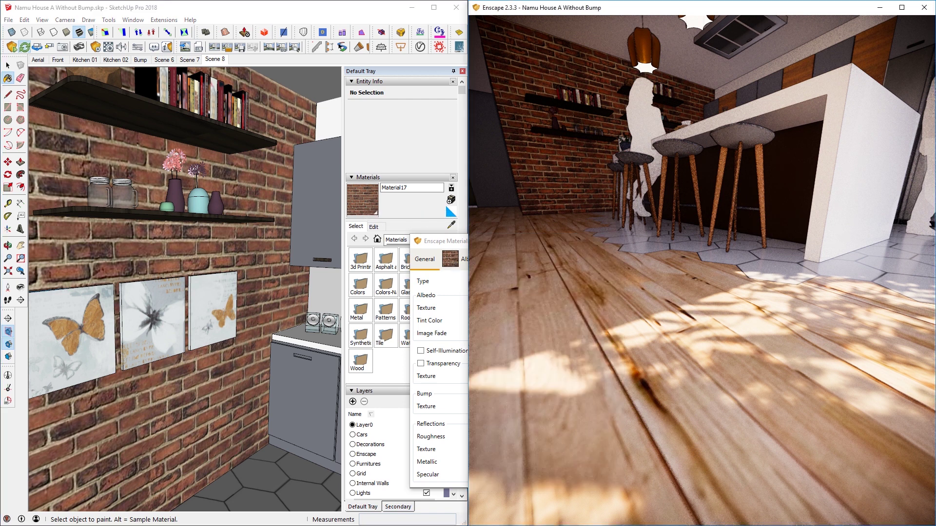
pyautogui.press('w')
pyautogui.moveTo(569, 197); pyautogui.dragTo(569, 197)
pyautogui.press('w')
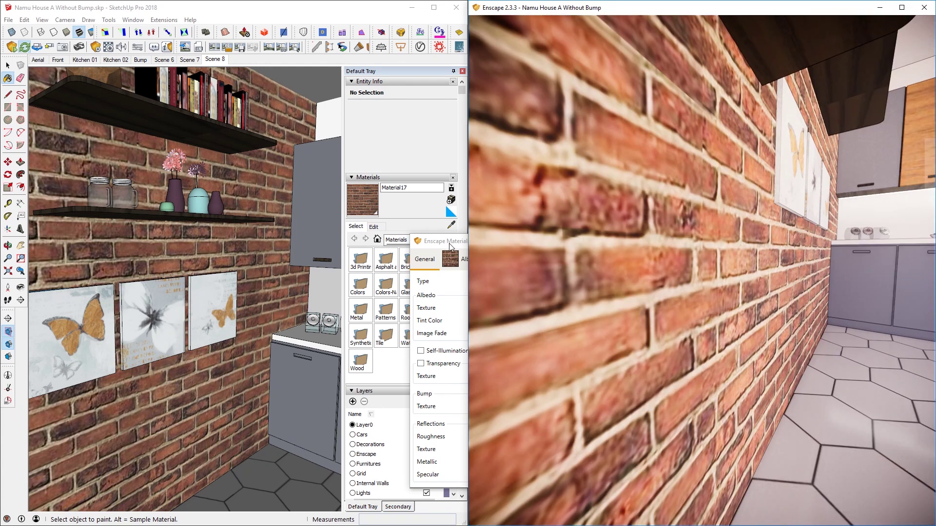
pyautogui.click(449, 246)
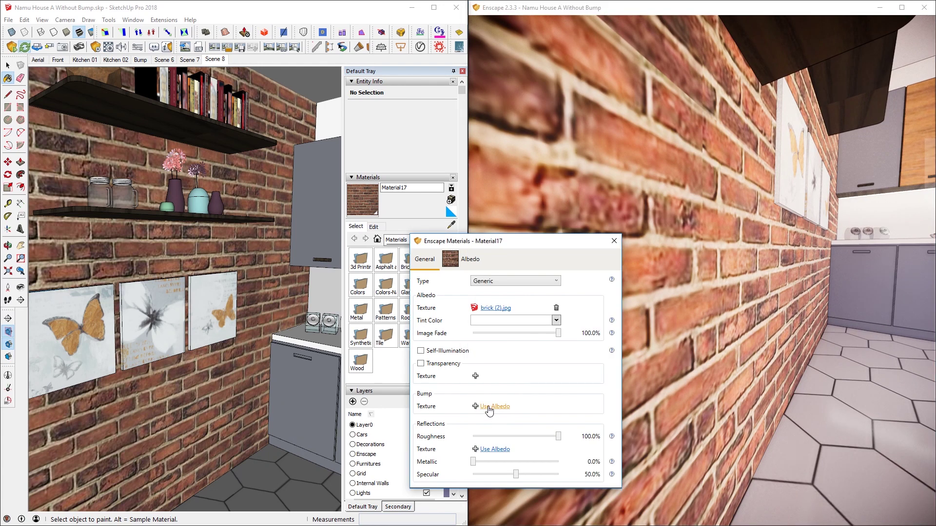
pyautogui.click(489, 411)
# - Set the brick material's bump amount to 3.66
pyautogui.click(688, 216)
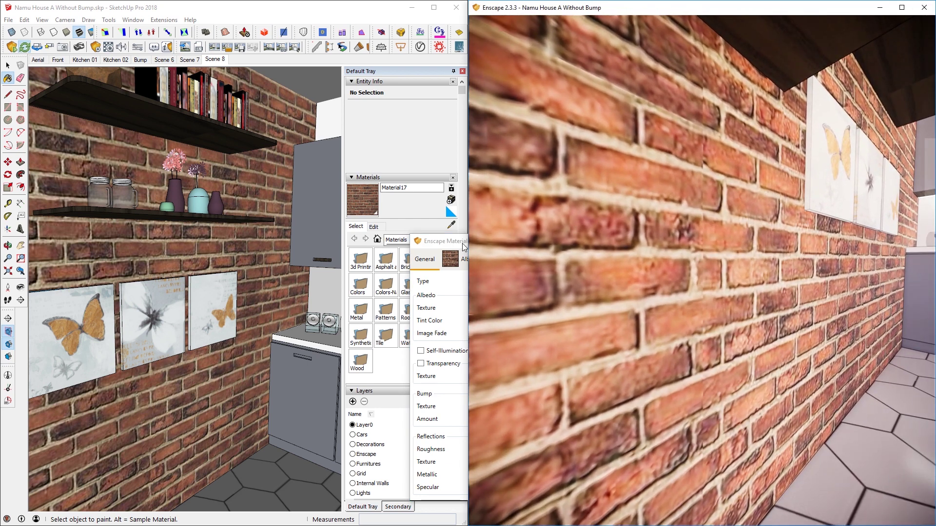
pyautogui.moveTo(462, 241); pyautogui.dragTo(275, 229)
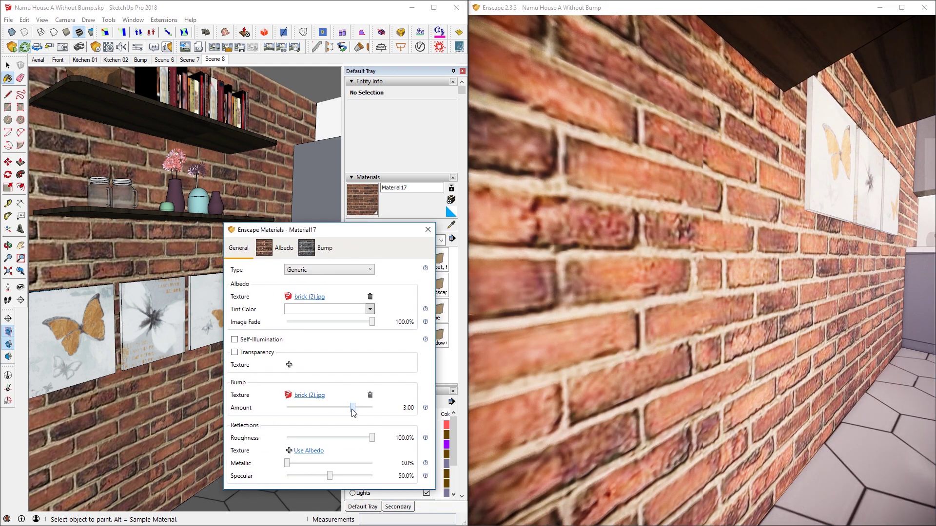
pyautogui.moveTo(353, 412)
pyautogui.mouseDown()
pyautogui.moveTo(330, 412)
pyautogui.moveTo(372, 415)
pyautogui.moveTo(345, 413)
pyautogui.moveTo(356, 416)
pyautogui.mouseUp()
# - Sample the hexagonal floor tile material and use its Hexagon Honeycomb albedo as the bump texture
pyautogui.moveTo(169, 396); pyautogui.dragTo(194, 345, button='middle')
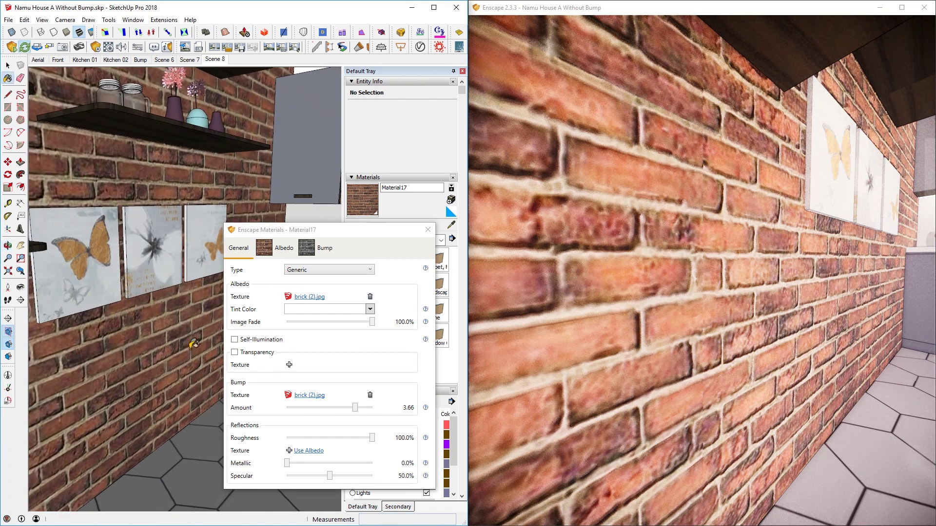
pyautogui.keyDown('alt'); pyautogui.click(185, 444); pyautogui.keyUp('alt')
pyautogui.moveTo(680, 348); pyautogui.dragTo(814, 380)
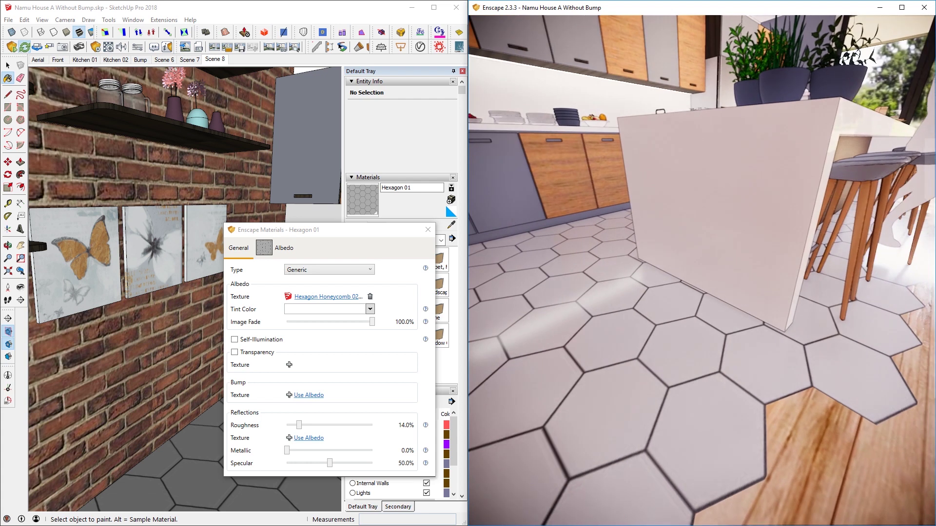
pyautogui.click(309, 395)
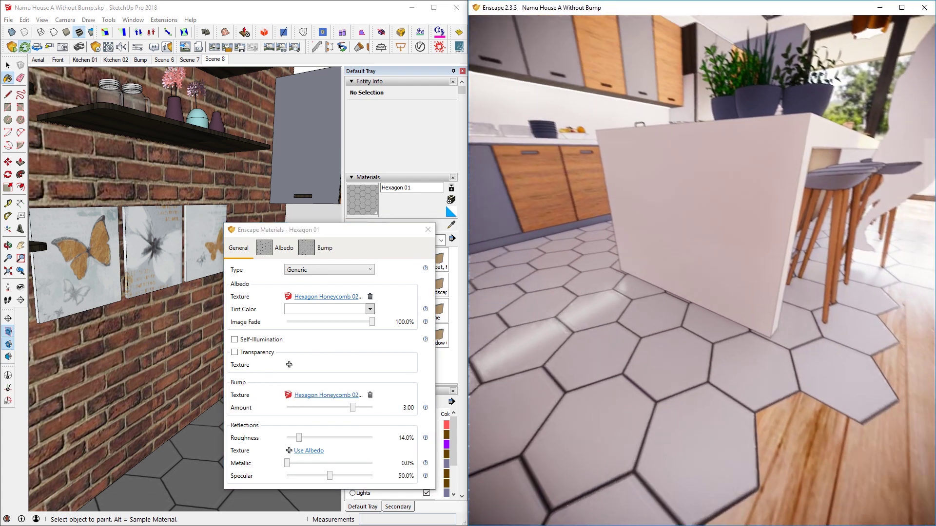
# - Set the Hexagon 01 bump amount to 4.09 and check the tile joints in the render
pyautogui.moveTo(697, 336); pyautogui.dragTo(608, 330, button='right')
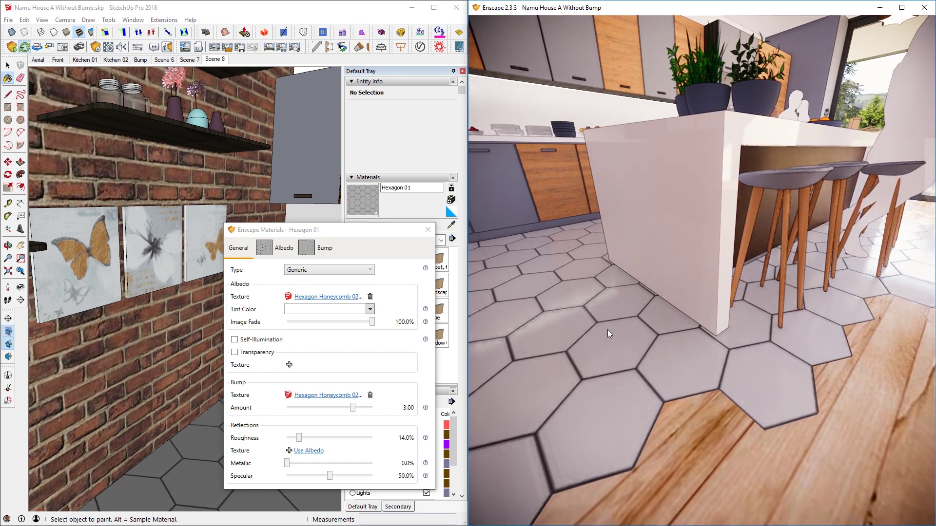
pyautogui.moveTo(642, 350); pyautogui.dragTo(624, 341)
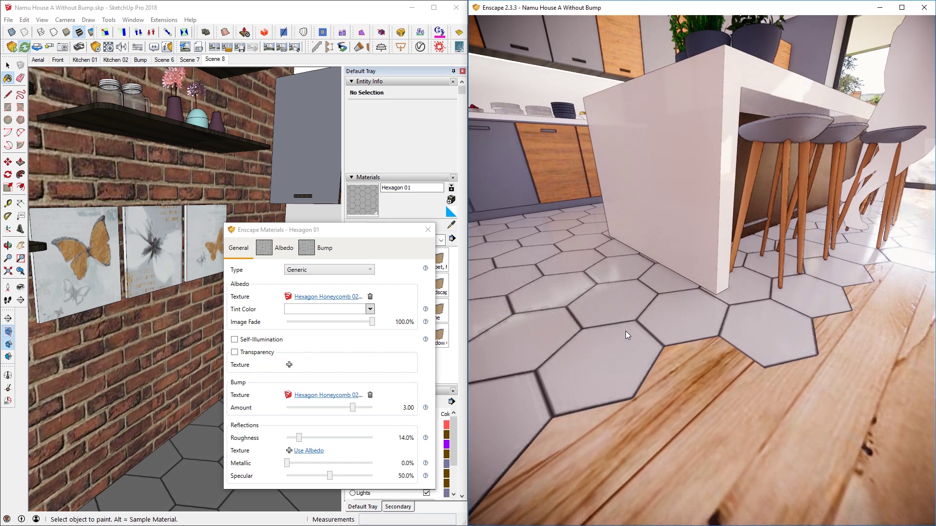
pyautogui.scroll(3, 624, 331)
pyautogui.moveTo(624, 331); pyautogui.dragTo(597, 358, button='right')
pyautogui.moveTo(353, 407); pyautogui.dragTo(355, 407)
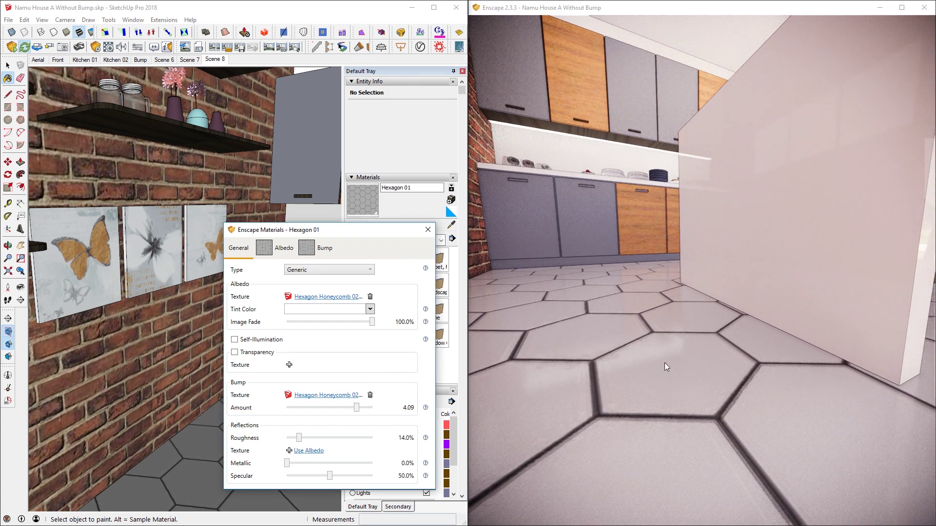
pyautogui.moveTo(665, 362); pyautogui.dragTo(671, 385, button='right')
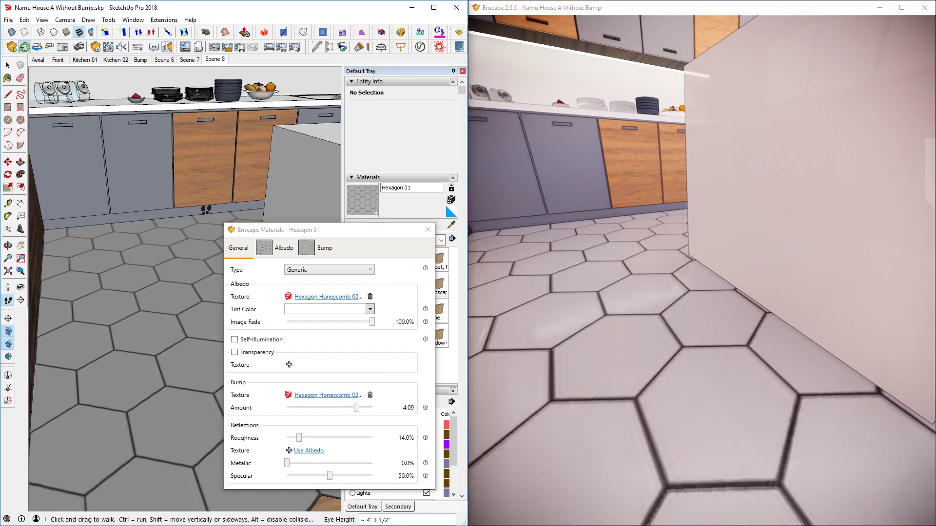
# - Sample the 01. Gray Plastic material from the tall gray panel beside the window
pyautogui.moveTo(206, 211); pyautogui.dragTo(152, 207, button='middle')
pyautogui.moveTo(267, 165)
pyautogui.mouseDown(button='middle')
pyautogui.moveTo(176, 201)
pyautogui.moveTo(220, 180)
pyautogui.moveTo(132, 170)
pyautogui.mouseUp(button='middle')
pyautogui.press('space')
pyautogui.scroll(5, 239, 116)
pyautogui.scroll(4, 239, 116)
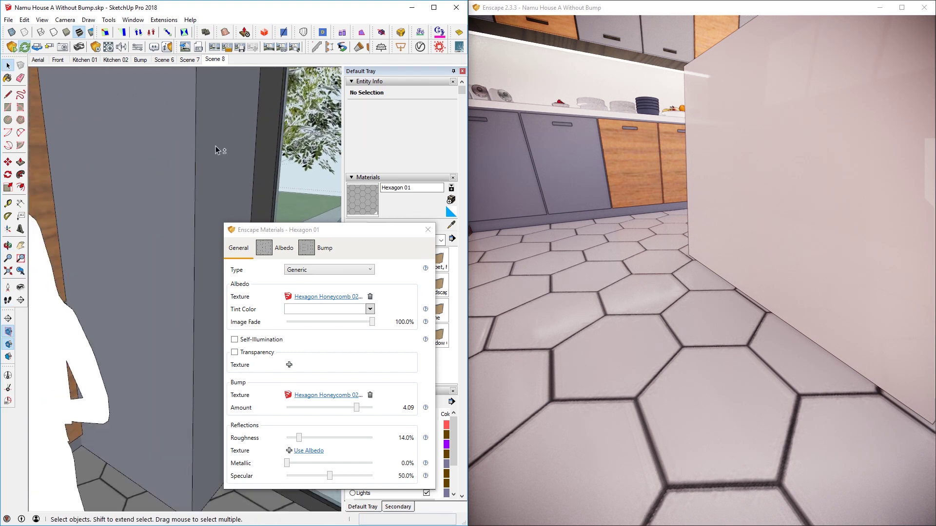
pyautogui.press('b')
pyautogui.keyDown('alt'); pyautogui.click(164, 185); pyautogui.keyUp('alt')
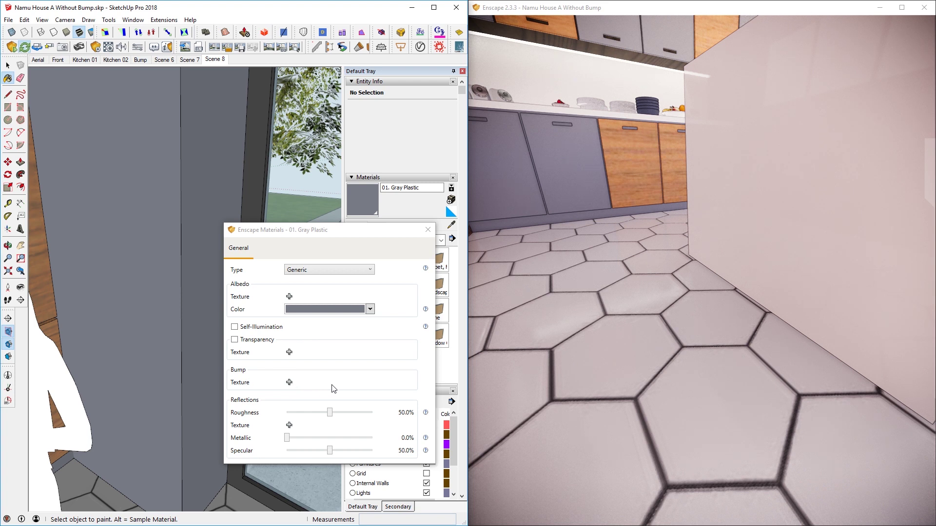
# - Switch to the browser and look through Google image results for noise texture
pyautogui.click(289, 383)
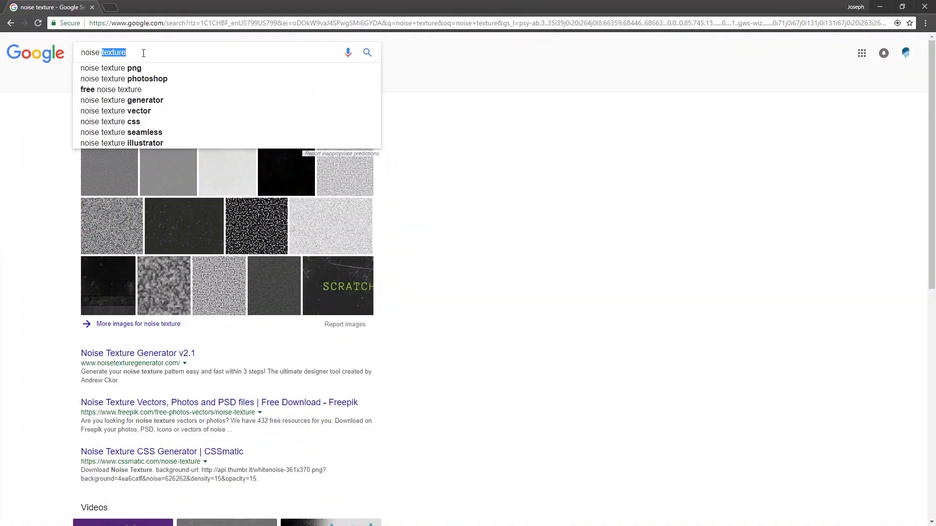
pyautogui.press('Escape')
pyautogui.click(117, 82)
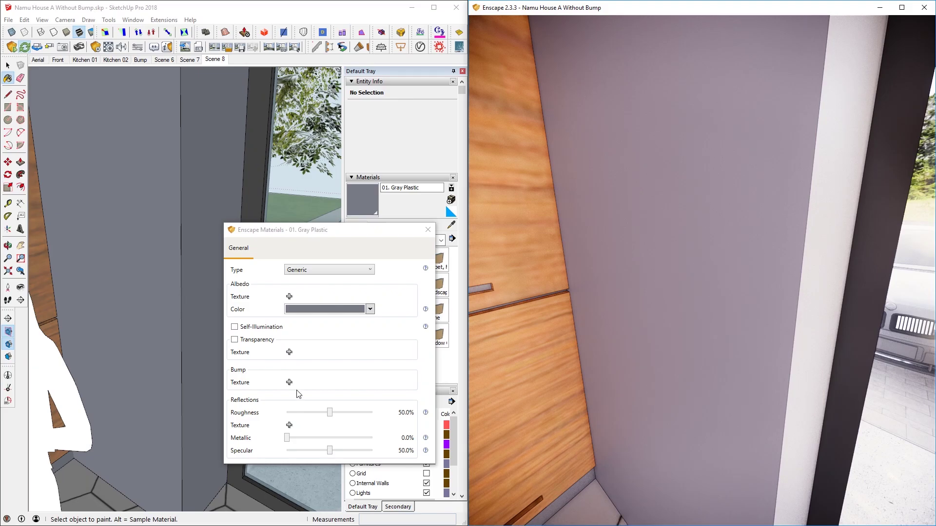
# - Load Noise 01.jpg as the bump texture of the 01. Gray Plastic material
pyautogui.click(289, 382)
pyautogui.click(503, 314)
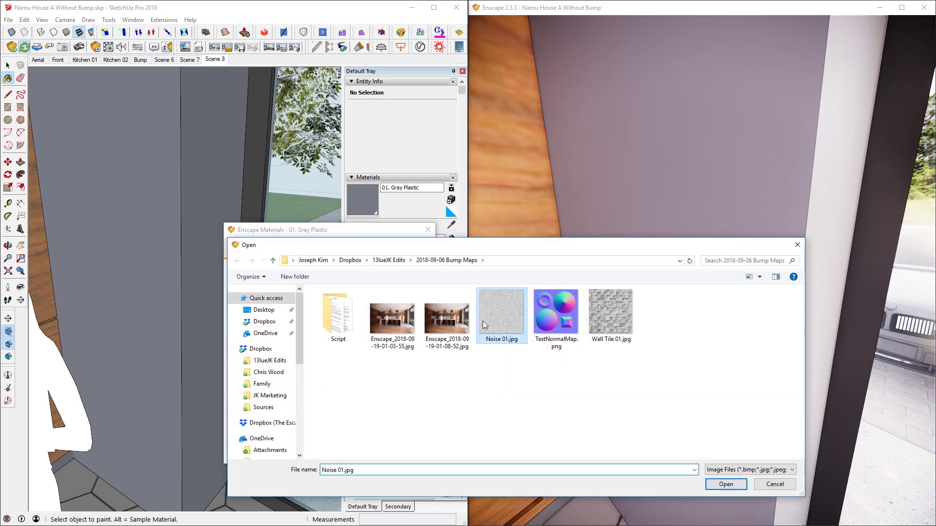
pyautogui.click(720, 479)
# - Enable explicit texture transformation for the Noise 01.jpg bump of 01. Gray Plastic and inspect the panel surface in the render
pyautogui.click(712, 250)
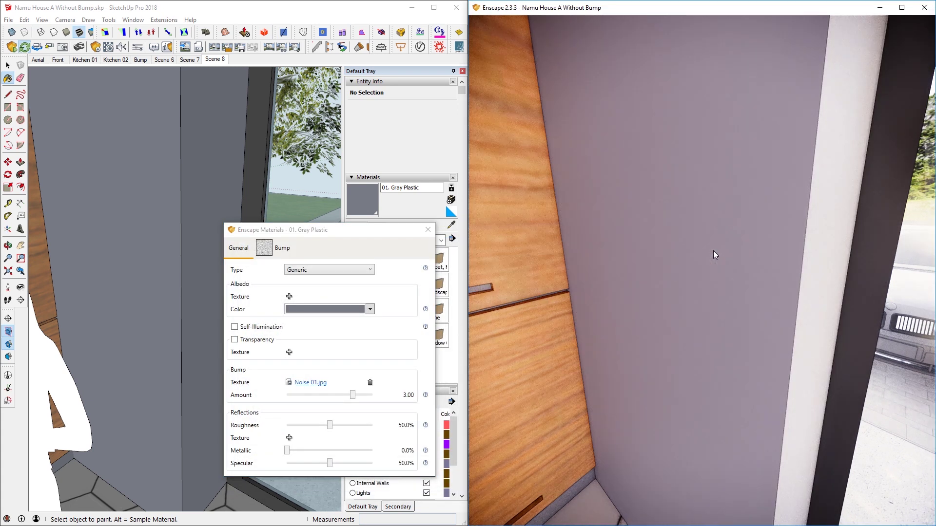
pyautogui.scroll(-2, 713, 249)
pyautogui.press('w')
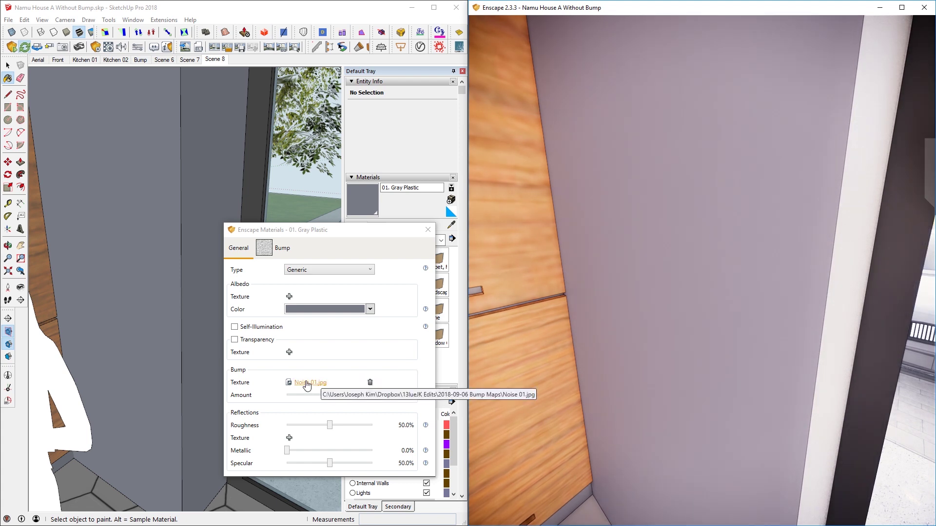
pyautogui.click(276, 253)
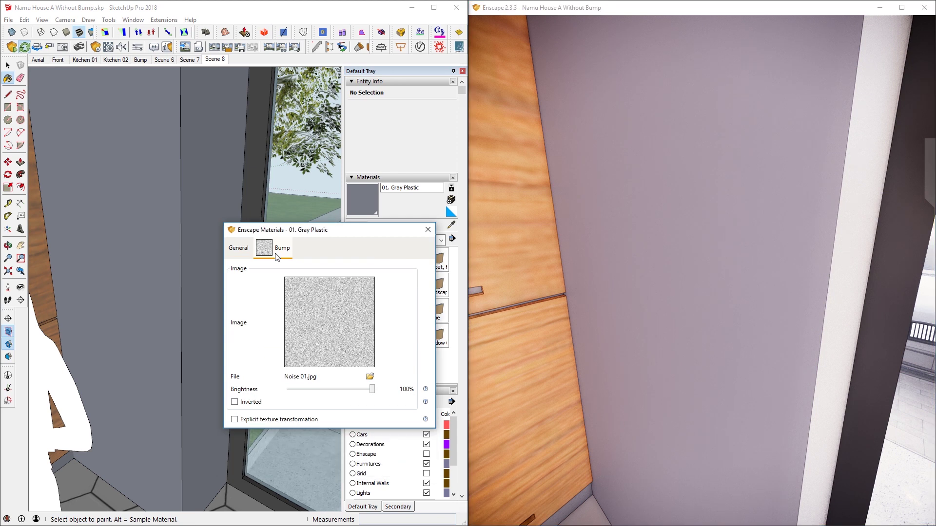
pyautogui.click(234, 420)
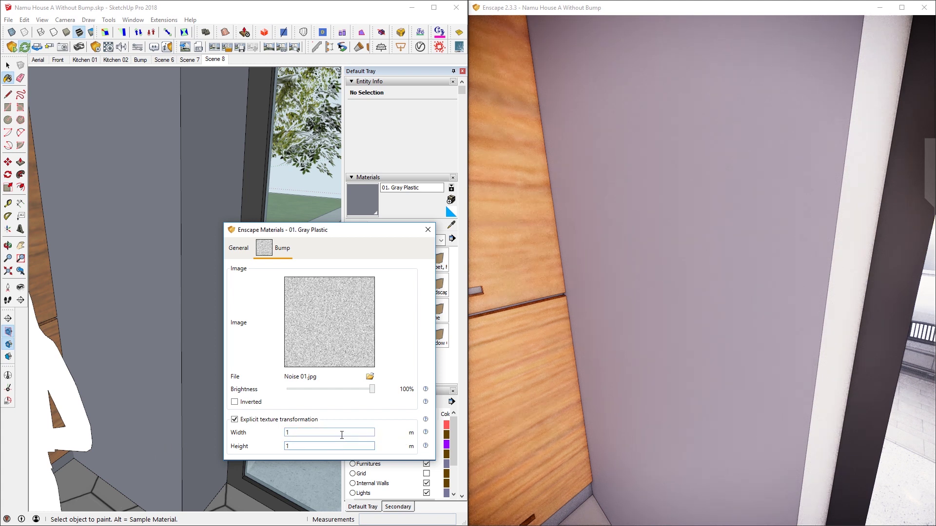
pyautogui.click(683, 273)
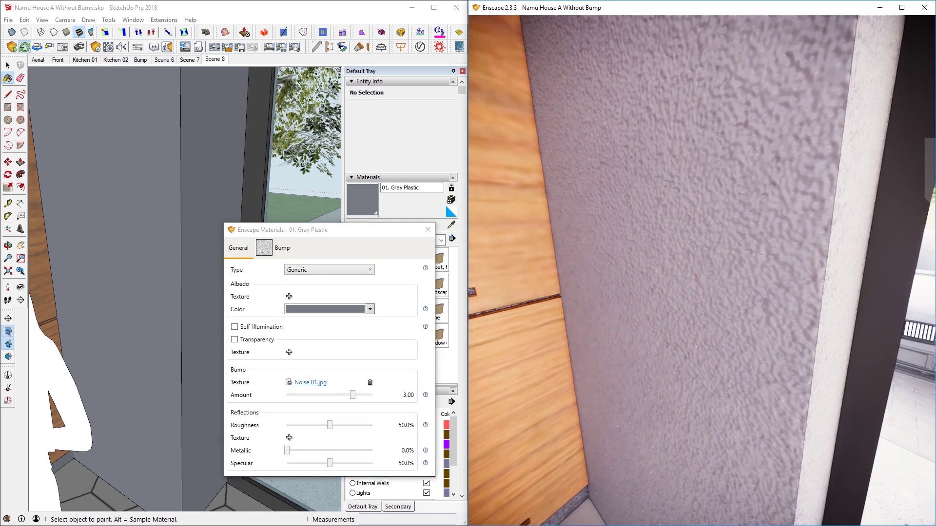
pyautogui.moveTo(683, 273)
pyautogui.mouseDown()
pyautogui.moveTo(731, 263)
pyautogui.moveTo(750, 312)
pyautogui.moveTo(692, 270)
pyautogui.mouseUp()
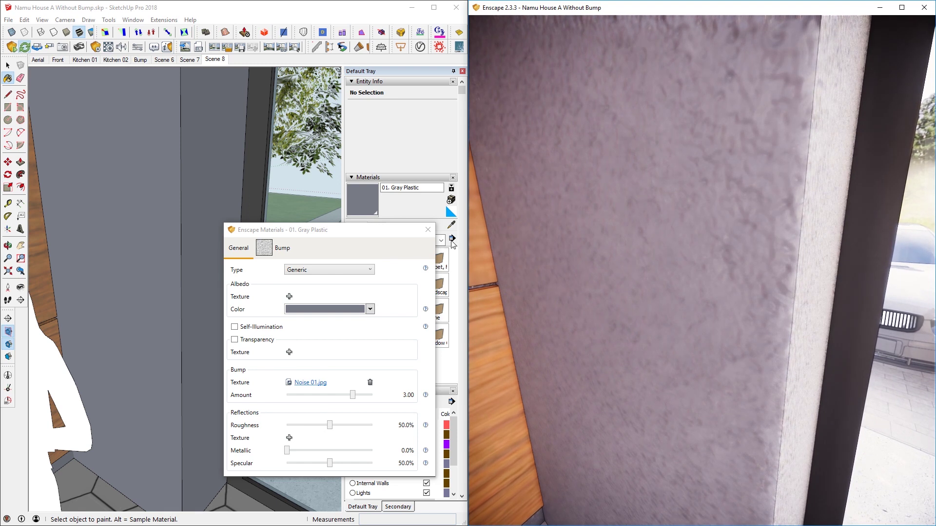
# - Lower the 01. Gray Plastic bump amount to 1.42 and check the panel's grain in the render
pyautogui.click(248, 249)
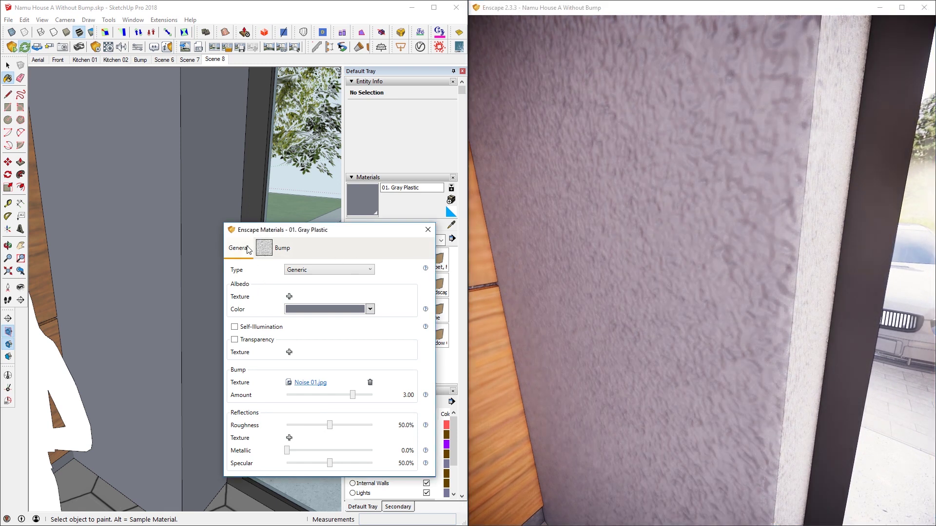
pyautogui.moveTo(353, 397); pyautogui.dragTo(326, 402)
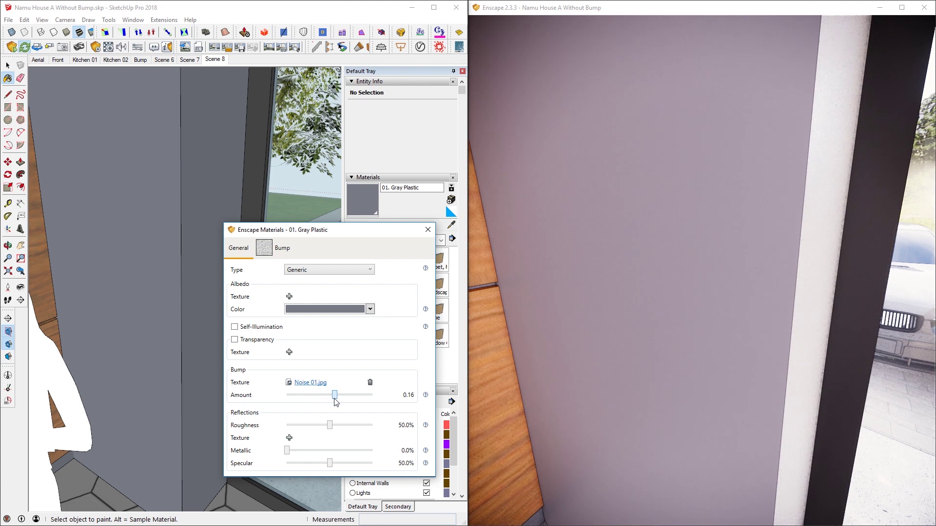
pyautogui.moveTo(676, 370); pyautogui.dragTo(679, 372, button='right')
pyautogui.moveTo(341, 396); pyautogui.dragTo(344, 397)
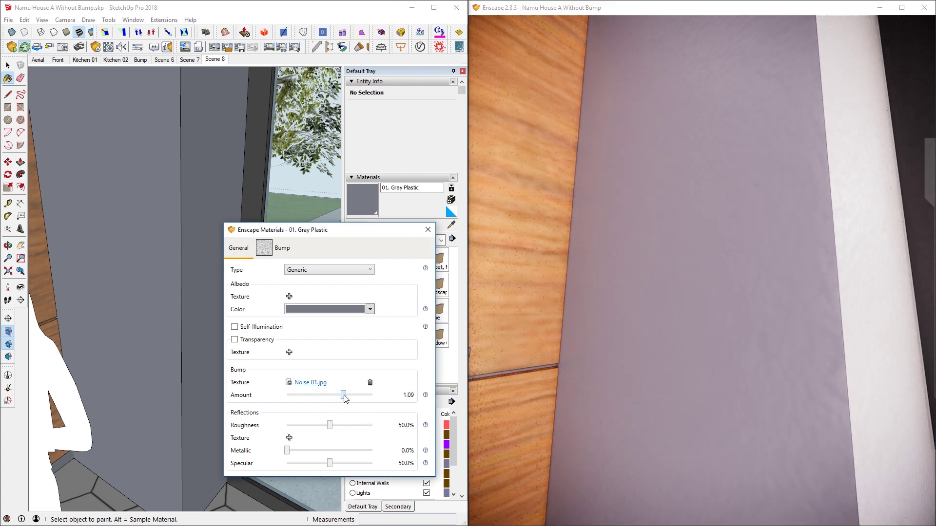
pyautogui.moveTo(736, 364); pyautogui.dragTo(715, 365)
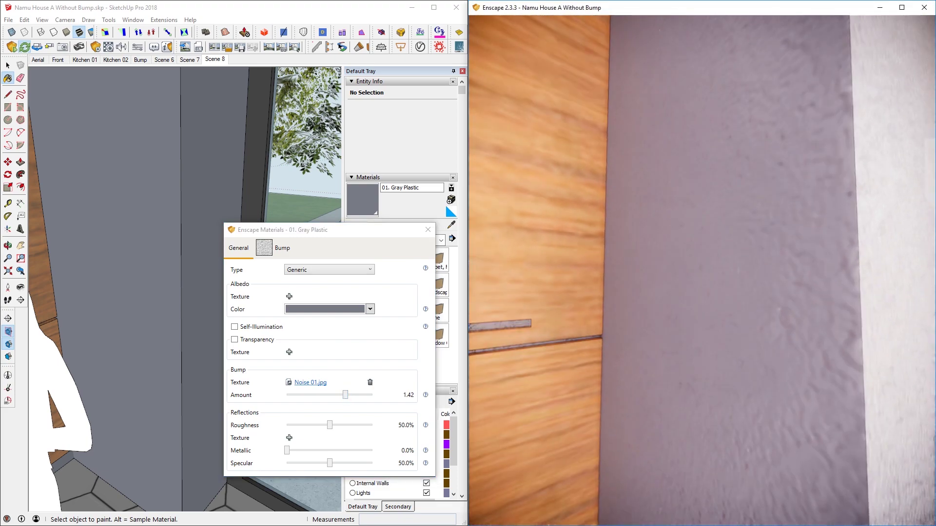
pyautogui.press('s')
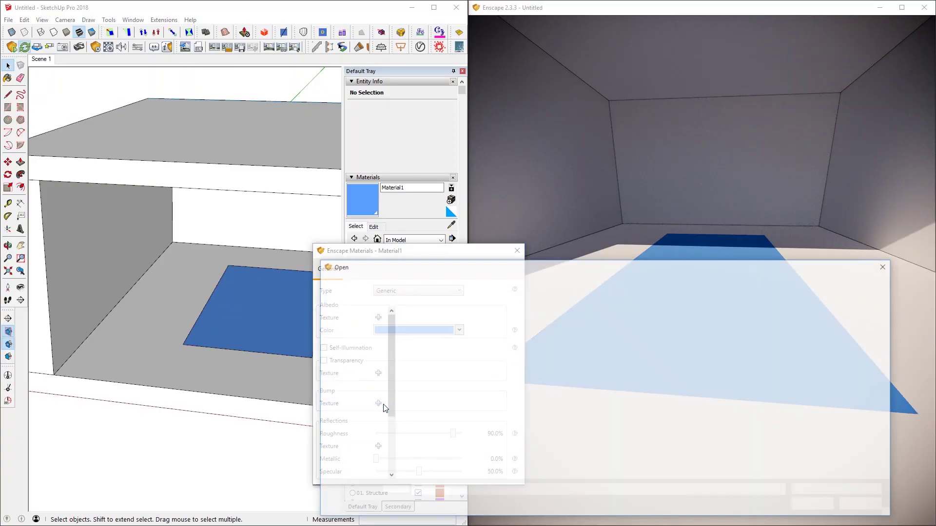
# - Load TestNormalMap.png as the bump texture of Material1 and view the blue floor rectangle in the render
pyautogui.click(645, 339)
pyautogui.click(812, 504)
pyautogui.keyDown('shift'); pyautogui.moveTo(693, 314); pyautogui.dragTo(746, 307, button='right'); pyautogui.keyUp('shift')
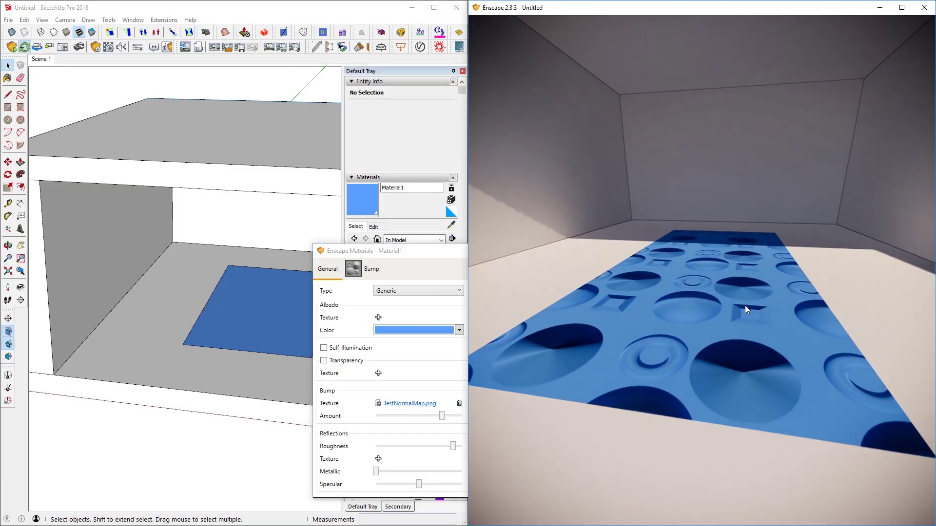